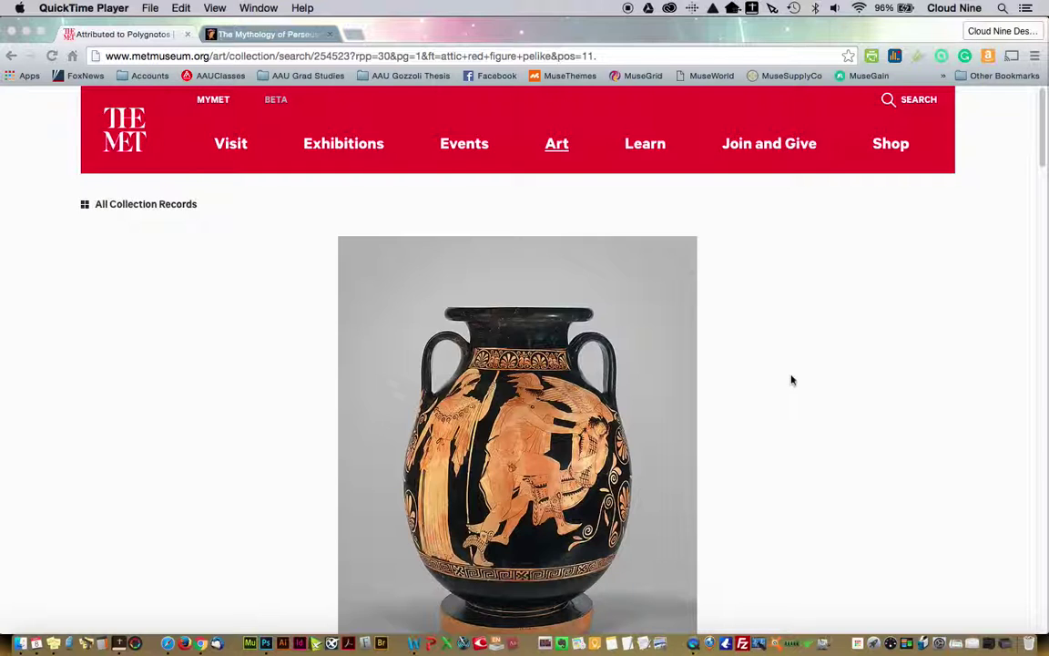
- In Chrome, switch to The Mythology of Perseus tab and view the Monsters and Maidens introduction
{"action": "scroll", "coordinate": [791, 380], "scroll_direction": "down", "scroll_amount": 4}
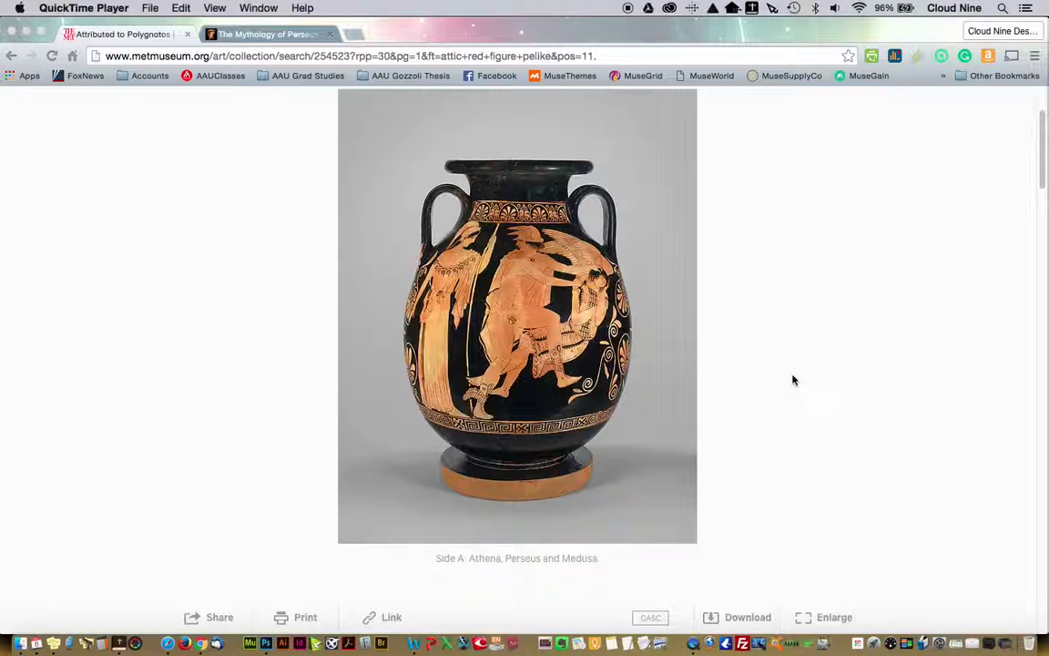
{"action": "scroll", "coordinate": [792, 379], "scroll_direction": "up", "scroll_amount": 1}
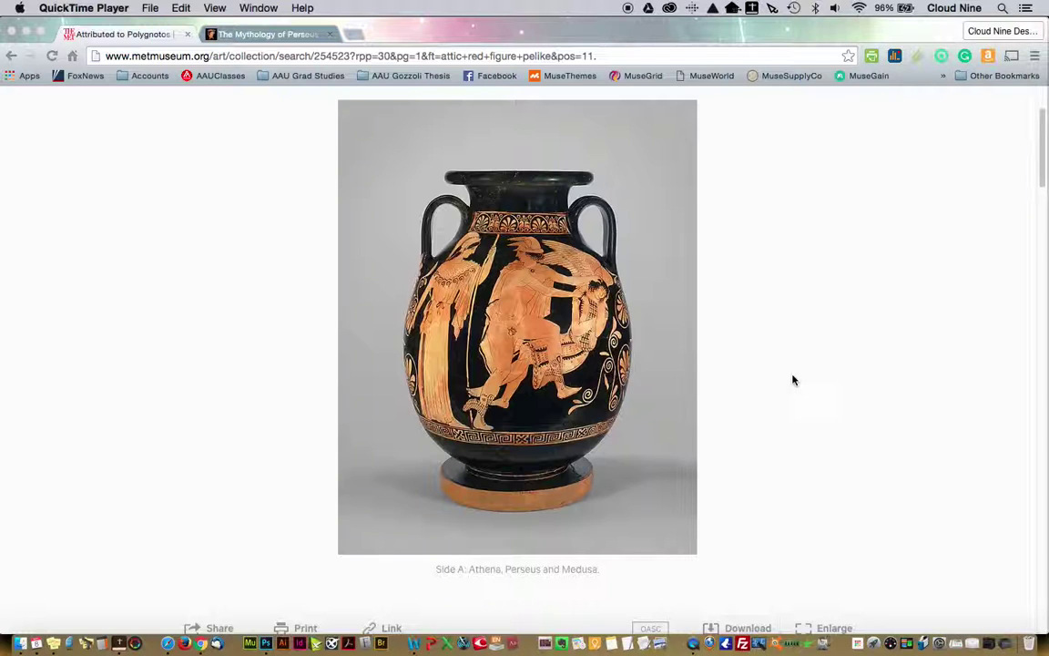
{"action": "left_click", "coordinate": [252, 38]}
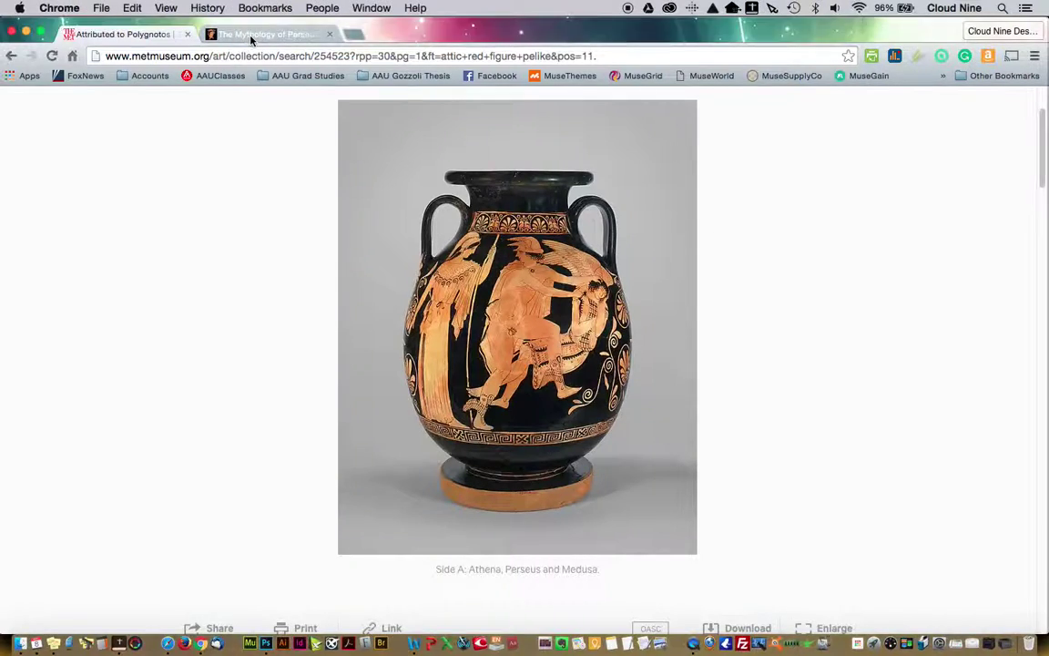
{"action": "left_click", "coordinate": [251, 37]}
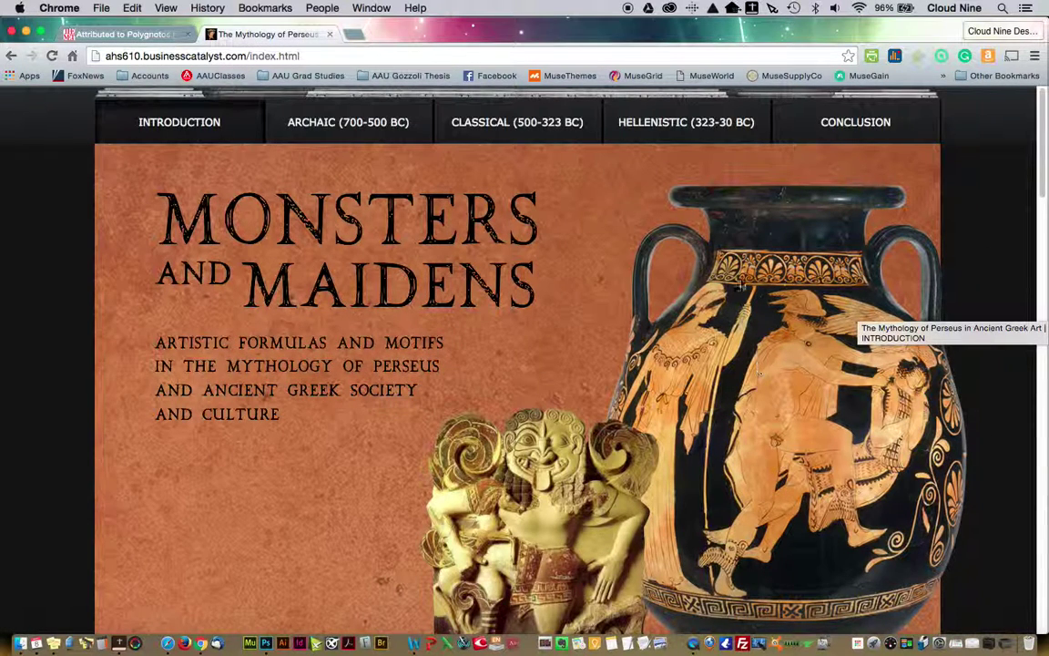
{"action": "scroll", "coordinate": [758, 369], "scroll_direction": "down", "scroll_amount": 2}
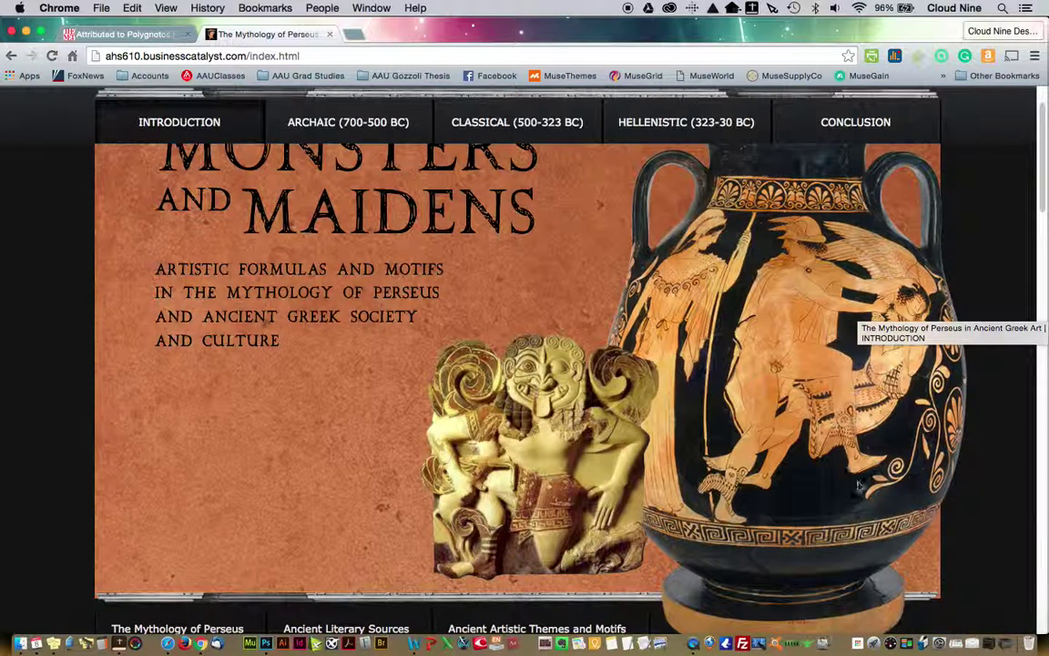
{"action": "scroll", "coordinate": [892, 440], "scroll_direction": "up", "scroll_amount": 2}
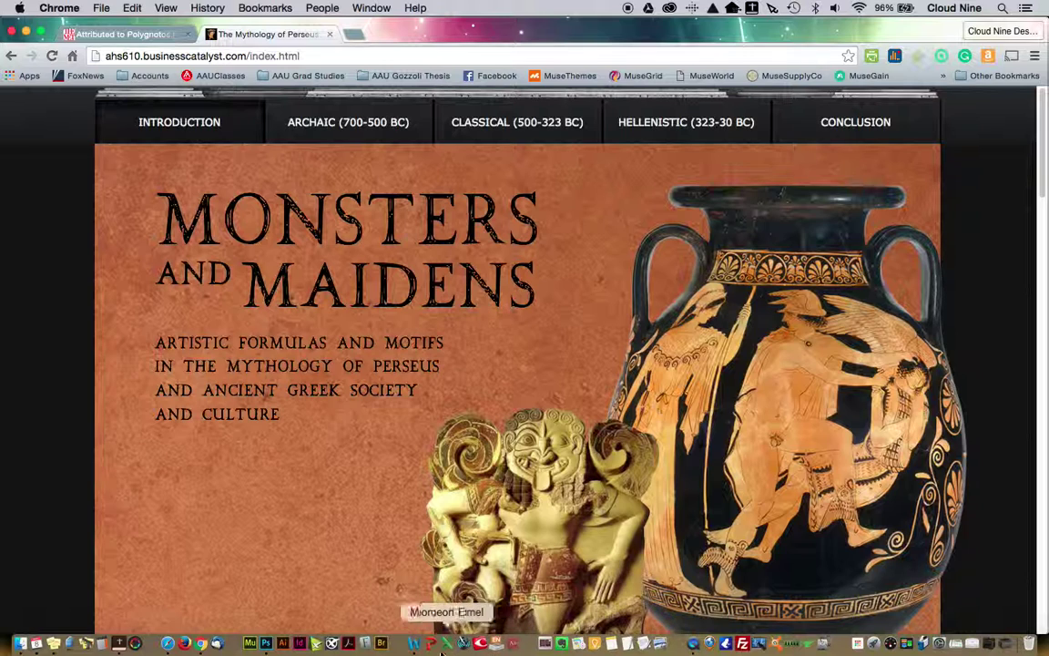
- Inspect the Figure 8 pelike photo in Research Paper_Perseus.docx, then bring up Photoshop
{"action": "left_click", "coordinate": [414, 644]}
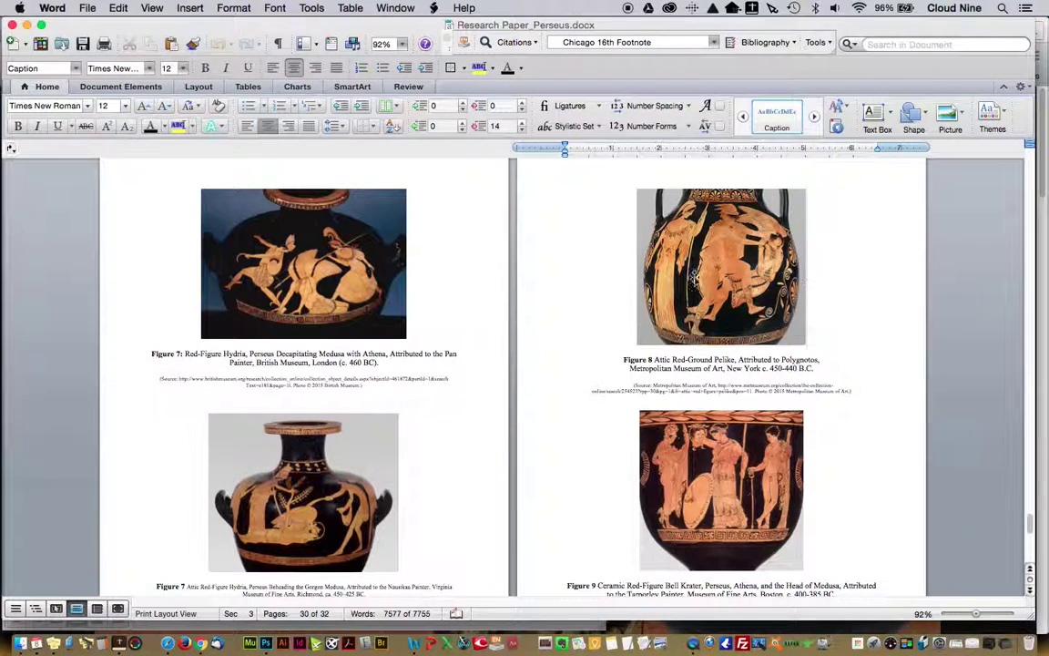
{"action": "left_click", "coordinate": [693, 274]}
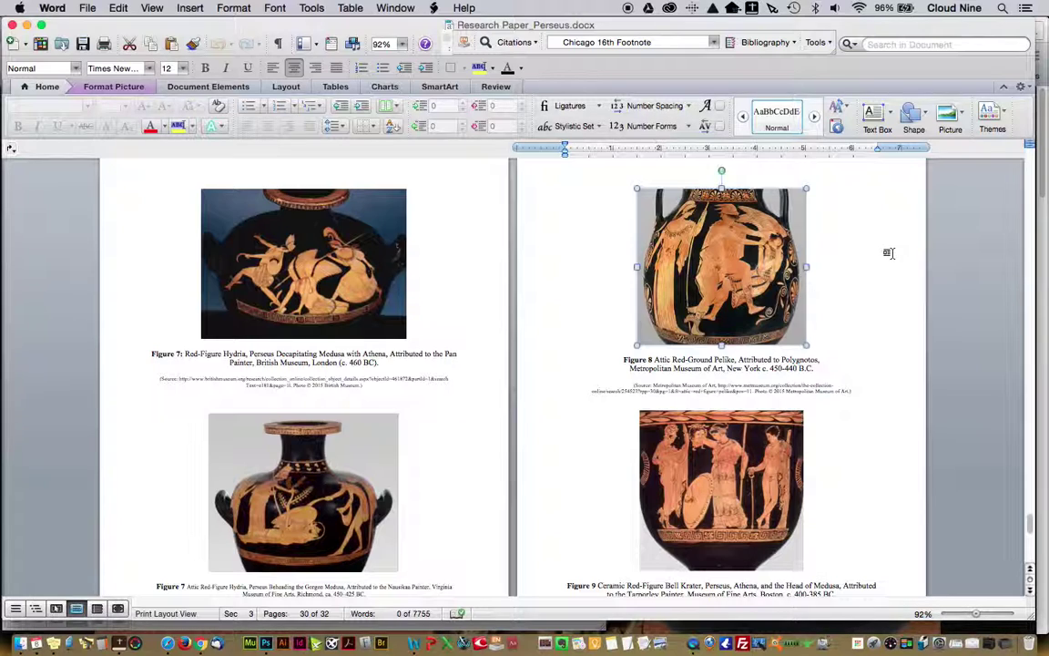
{"action": "left_click", "coordinate": [889, 253]}
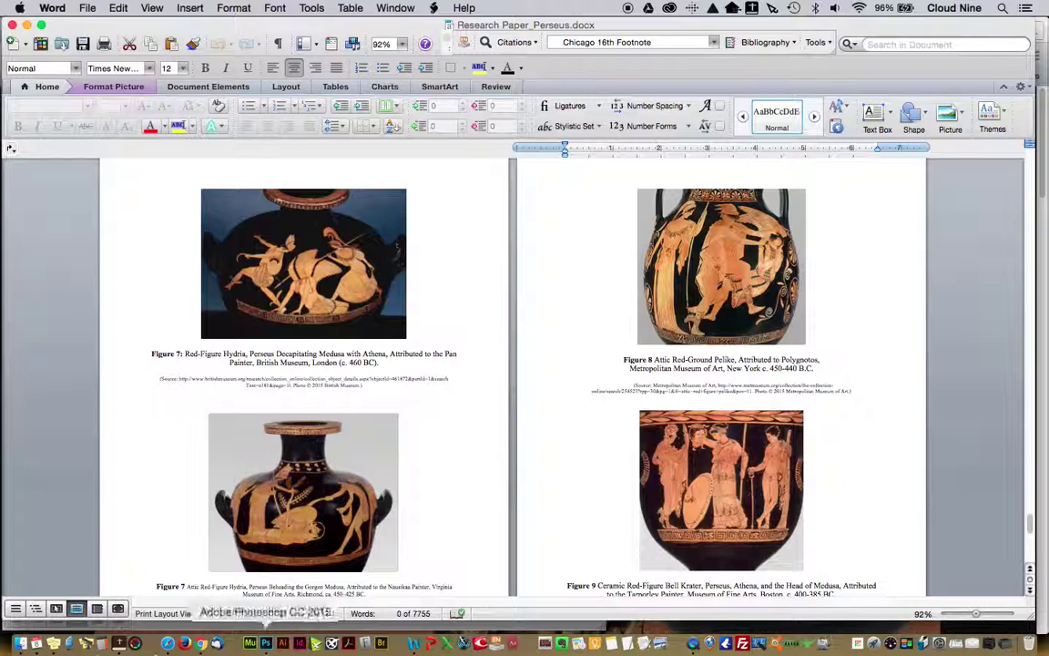
{"action": "left_click", "coordinate": [266, 645]}
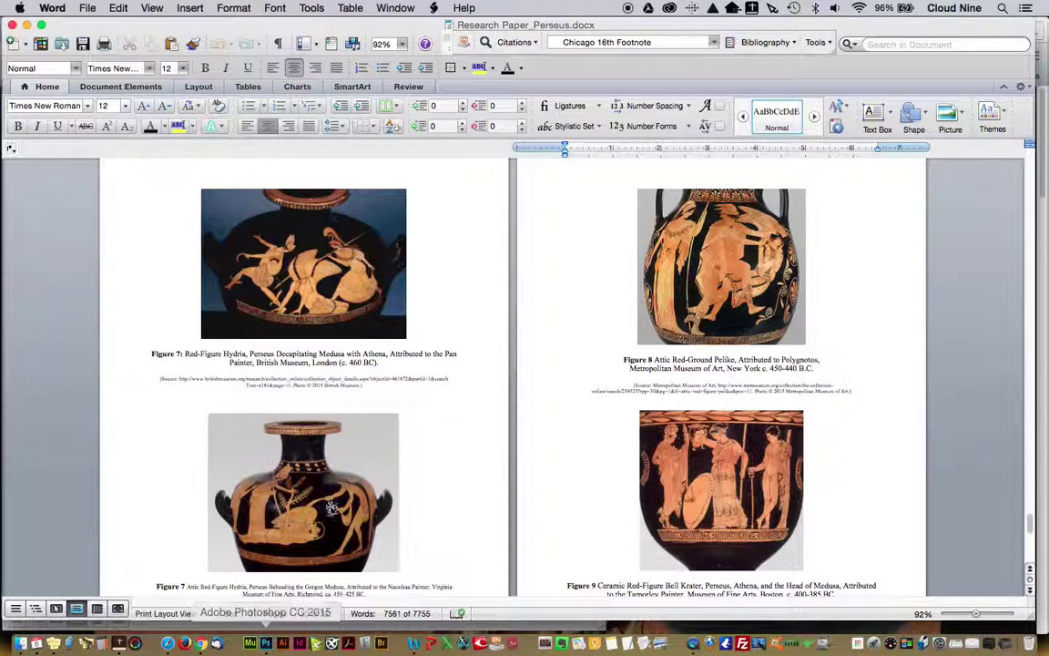
{"action": "left_click", "coordinate": [753, 259]}
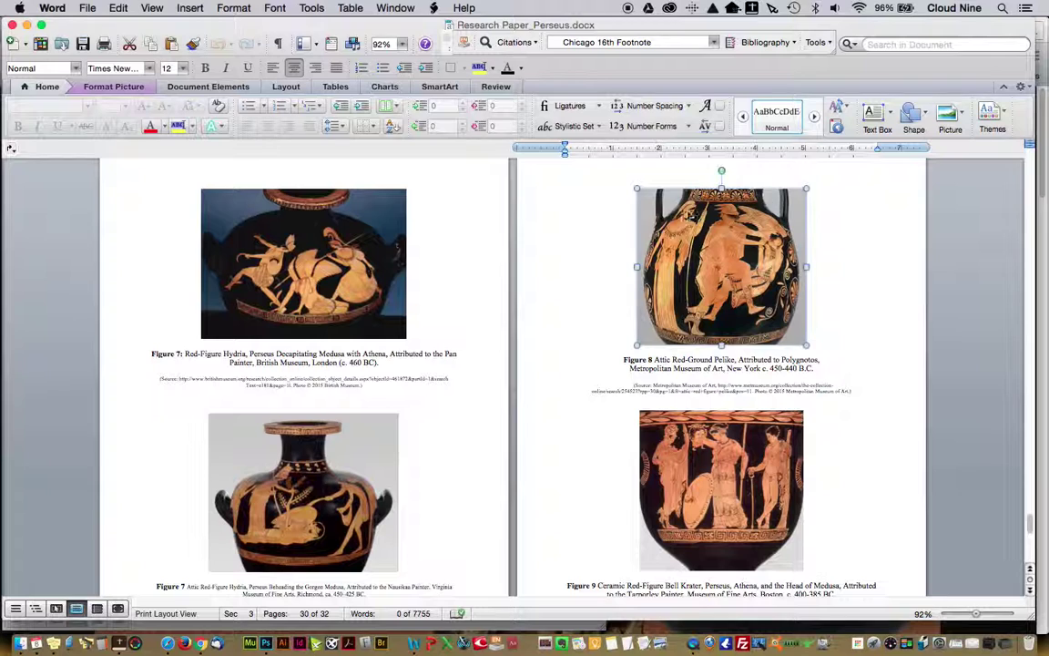
{"action": "left_click", "coordinate": [834, 356]}
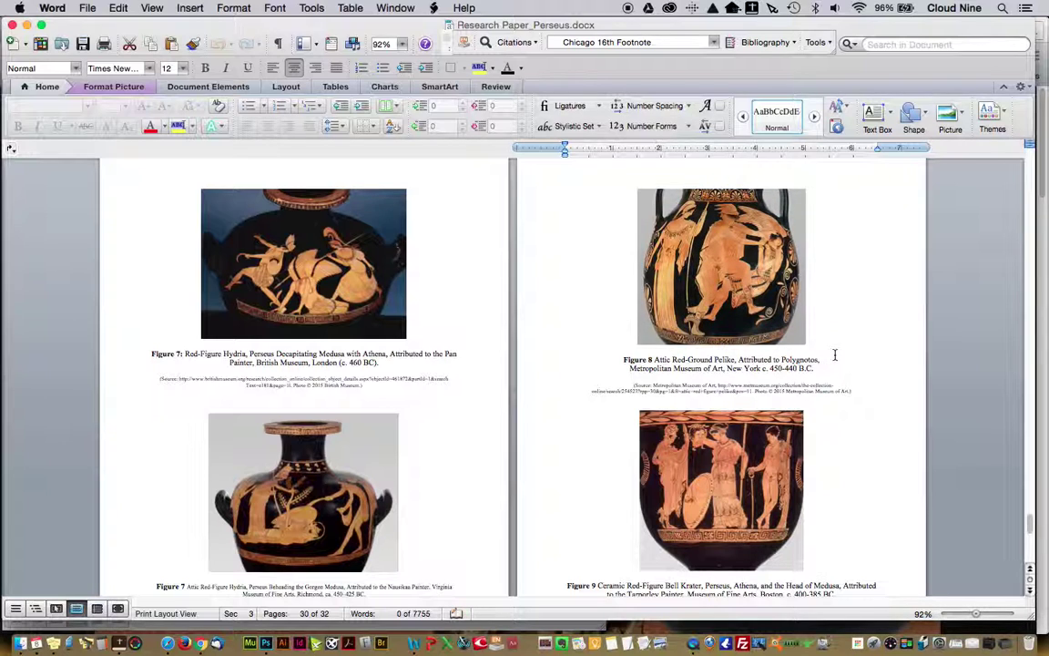
{"action": "left_click", "coordinate": [265, 645]}
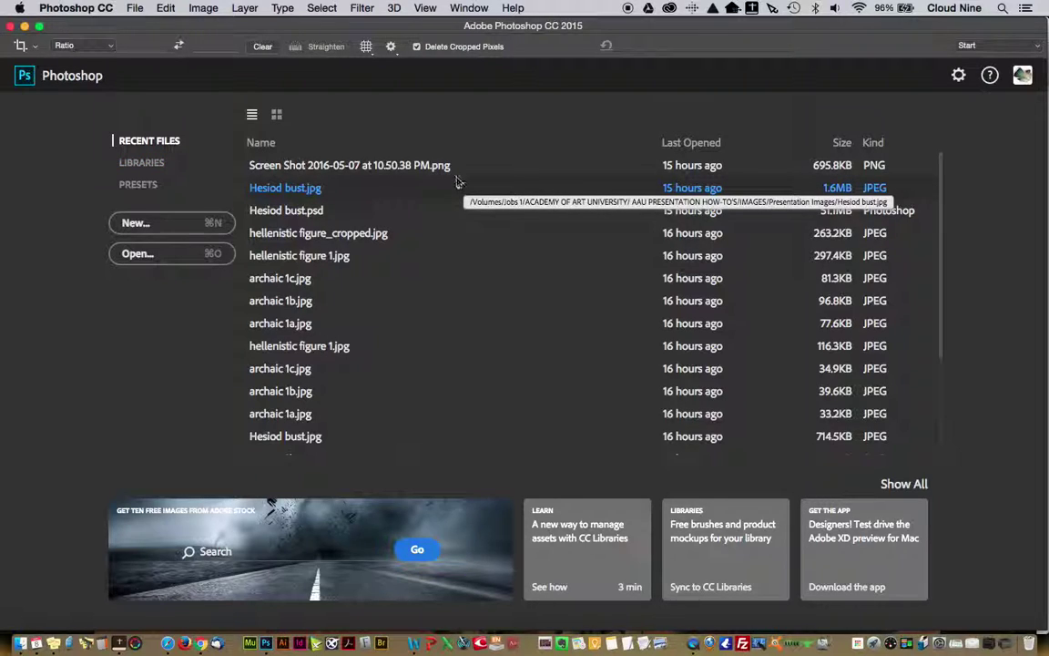
- Open met perseus.jpg from the IMAGES folder, with files sorted by Date Modified
{"action": "key", "text": "super+o"}
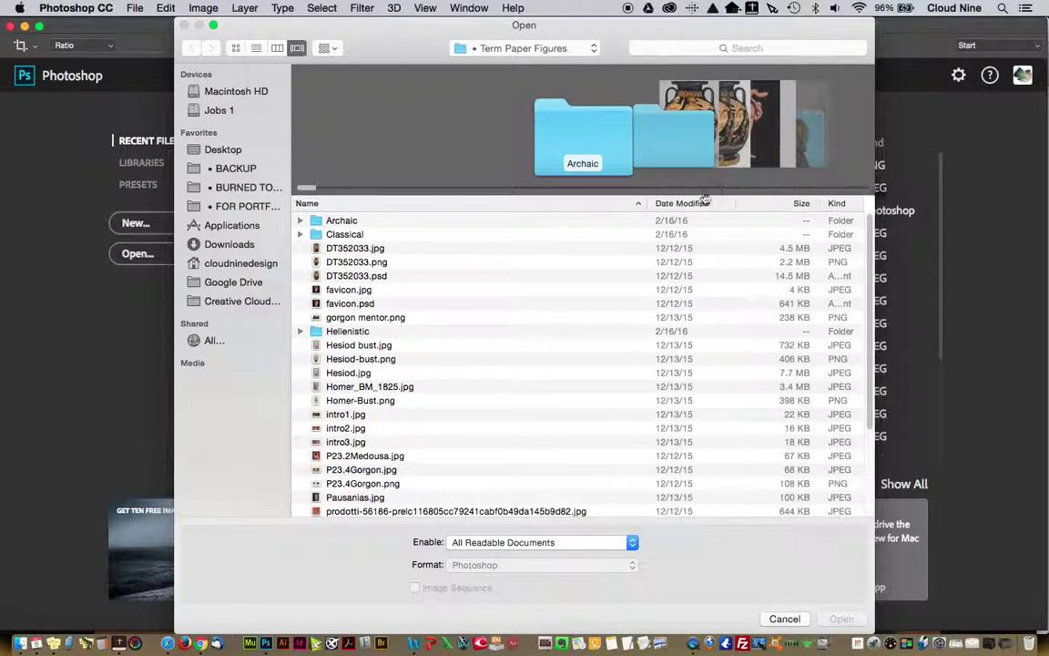
{"action": "left_click", "coordinate": [499, 51]}
{"action": "left_click", "coordinate": [490, 141]}
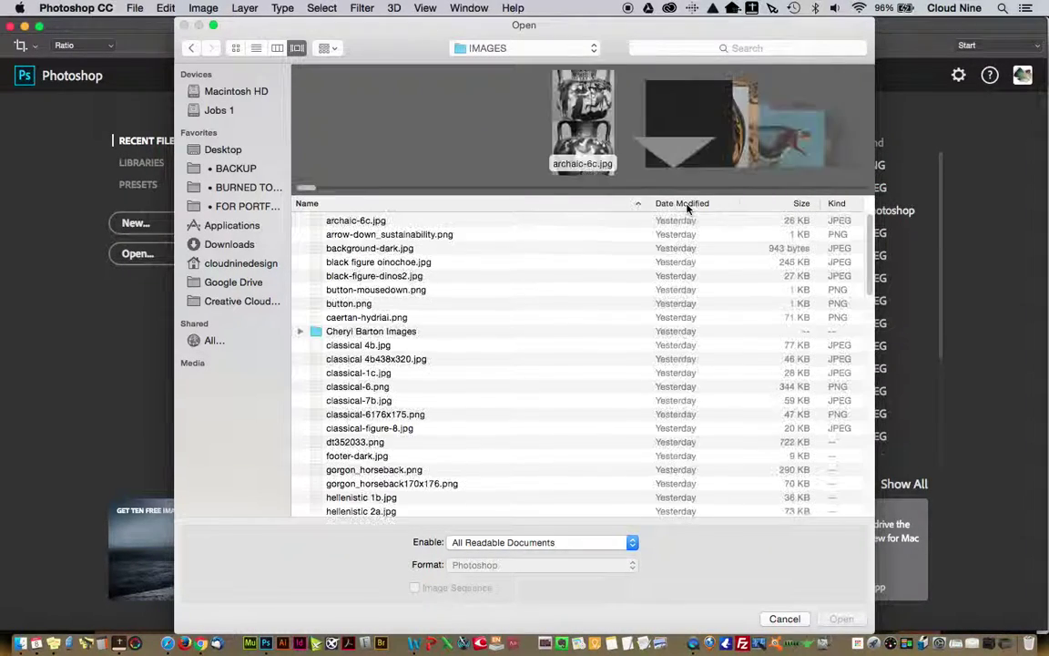
{"action": "left_click", "coordinate": [683, 204]}
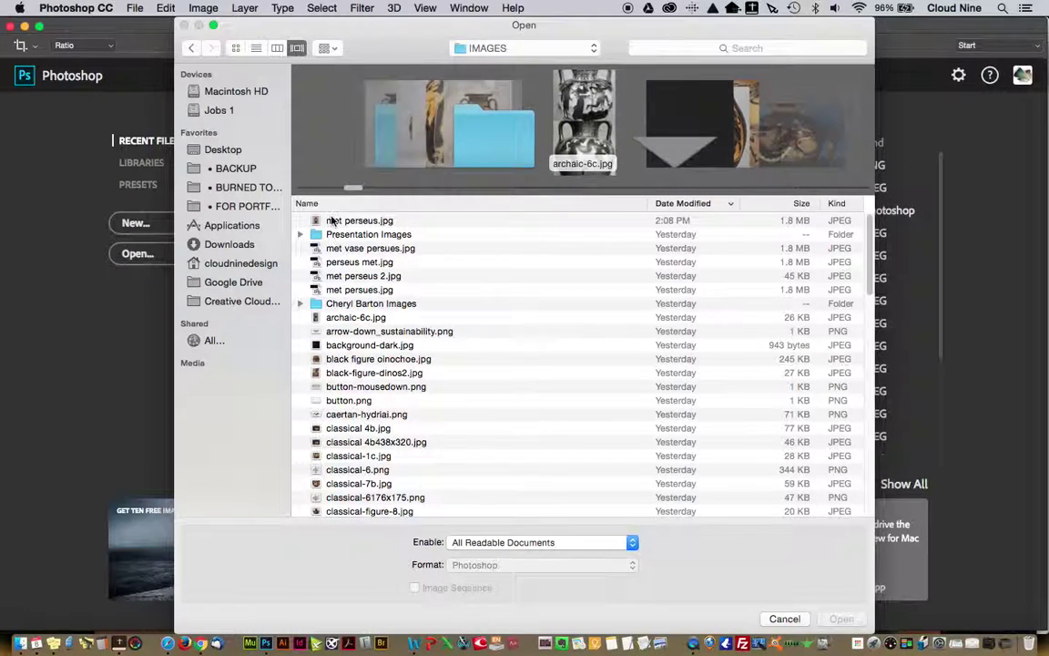
{"action": "left_click", "coordinate": [333, 221]}
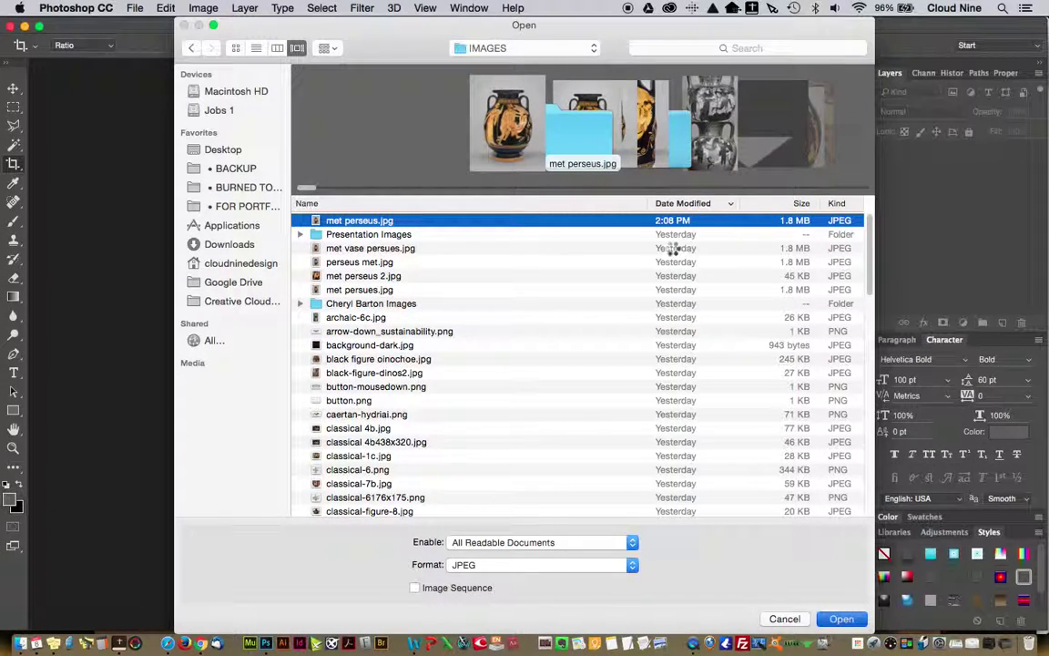
{"action": "double_click", "coordinate": [603, 221]}
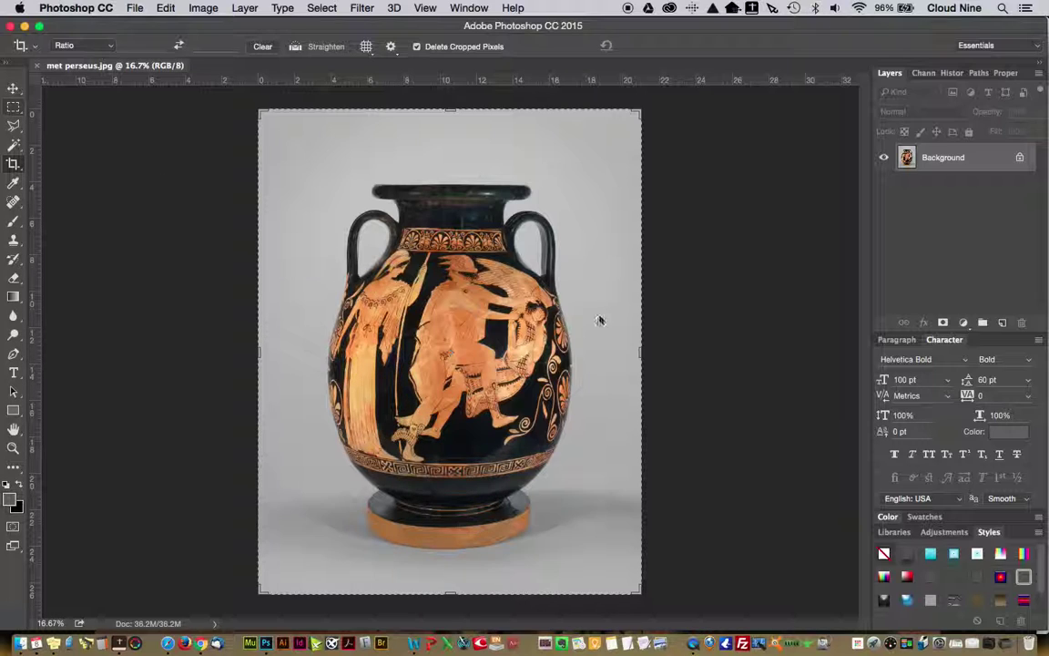
{"action": "left_click", "coordinate": [204, 8]}
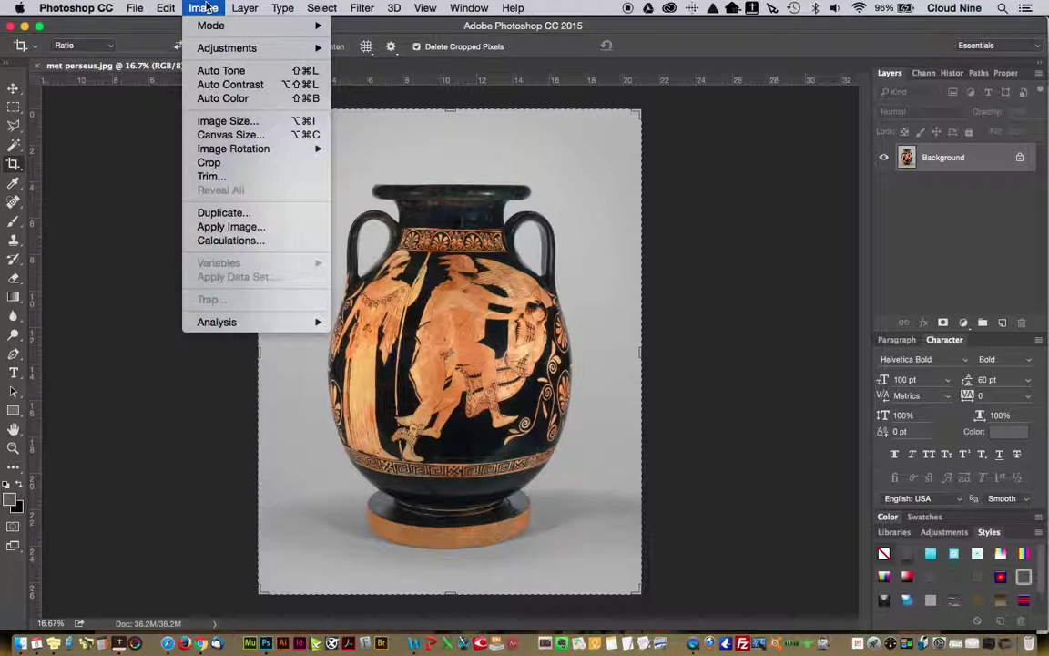
{"action": "left_click", "coordinate": [206, 129]}
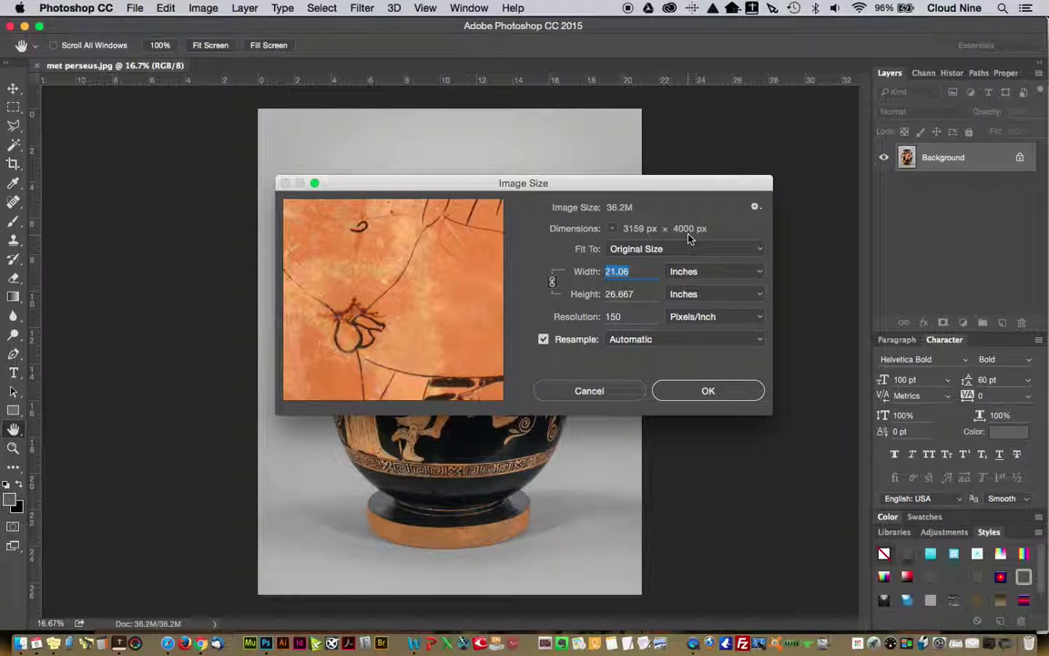
{"action": "left_click_drag", "start_coordinate": [347, 235], "coordinate": [411, 377]}
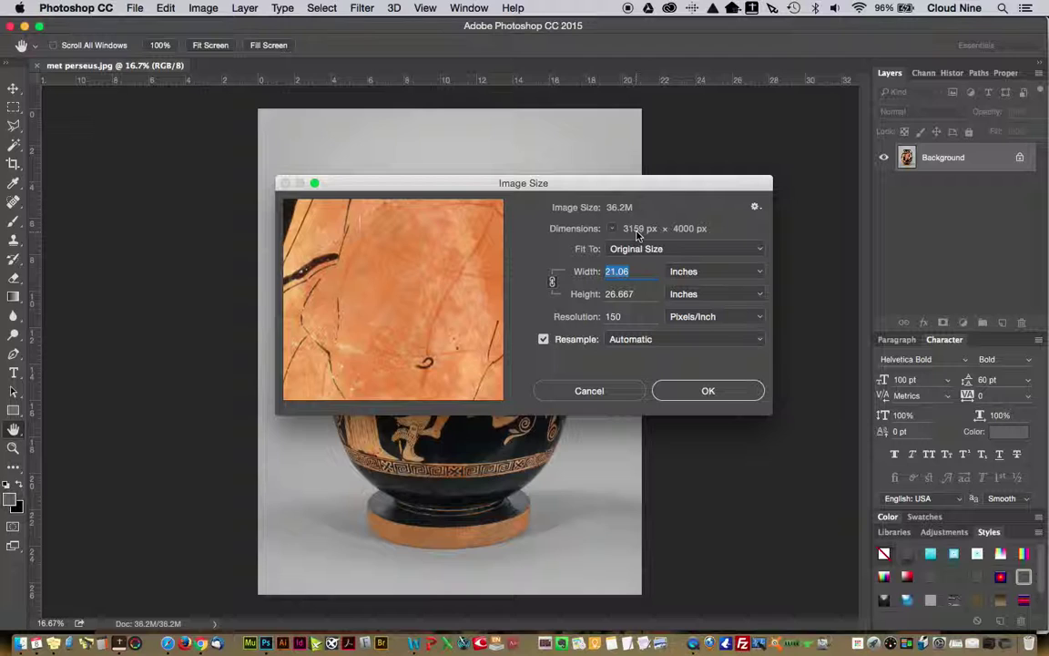
{"action": "left_click", "coordinate": [683, 393]}
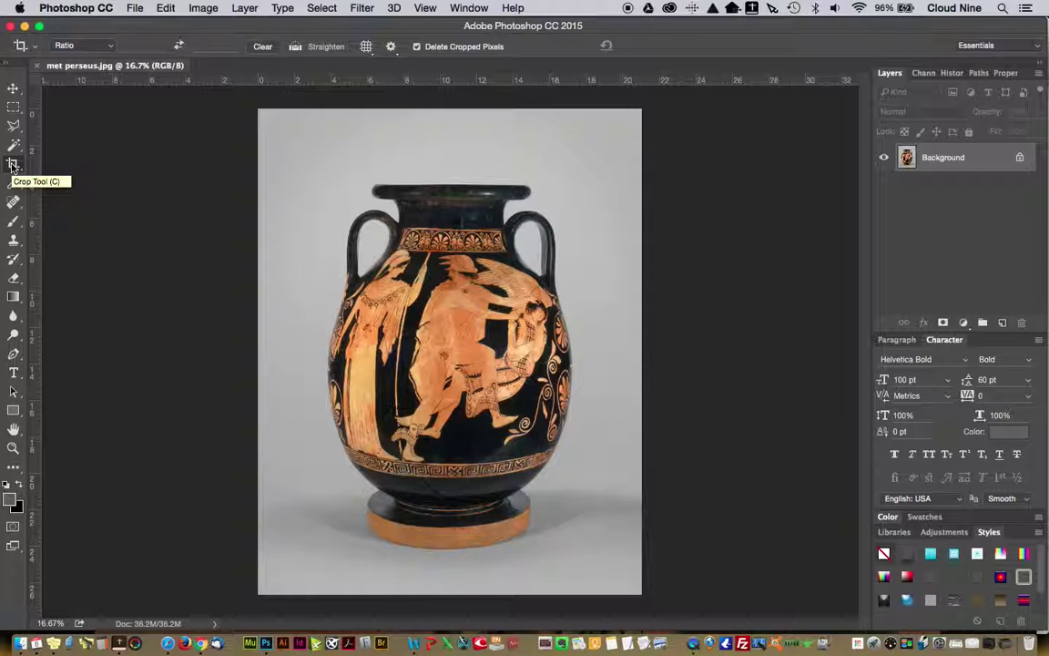
- Crop in on all four sides to the Athena, Perseus and Medusa scene, cutting off lip and foot
{"action": "left_click", "coordinate": [435, 162]}
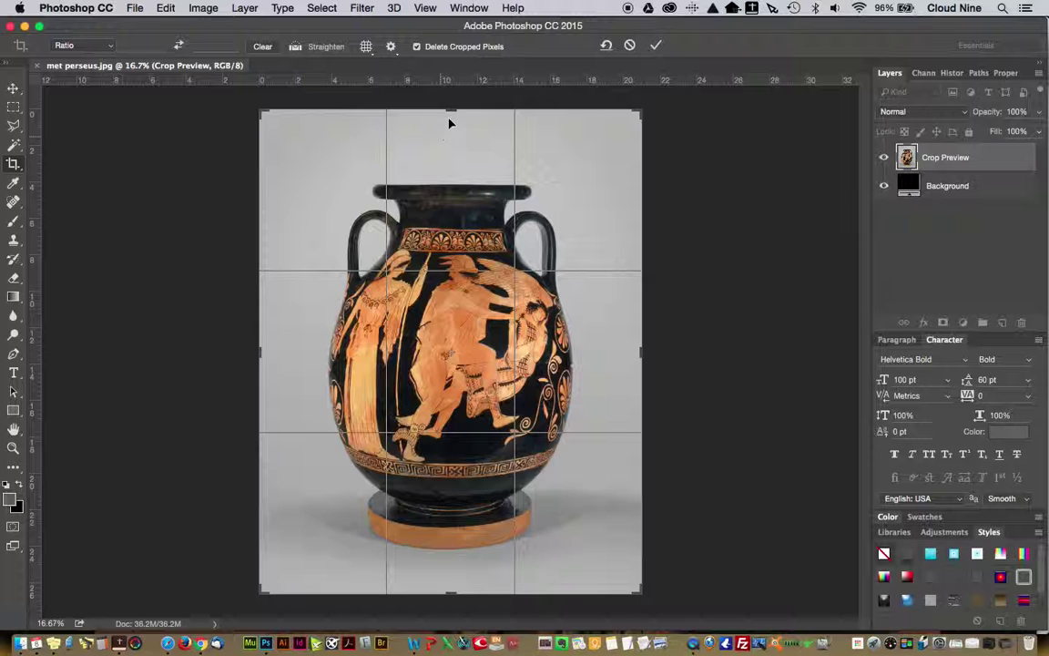
{"action": "mouse_move", "coordinate": [449, 112]}
{"action": "left_mouse_down"}
{"action": "mouse_move", "coordinate": [443, 202]}
{"action": "mouse_move", "coordinate": [452, 110]}
{"action": "left_mouse_up"}
{"action": "left_click_drag", "start_coordinate": [451, 112], "coordinate": [453, 168]}
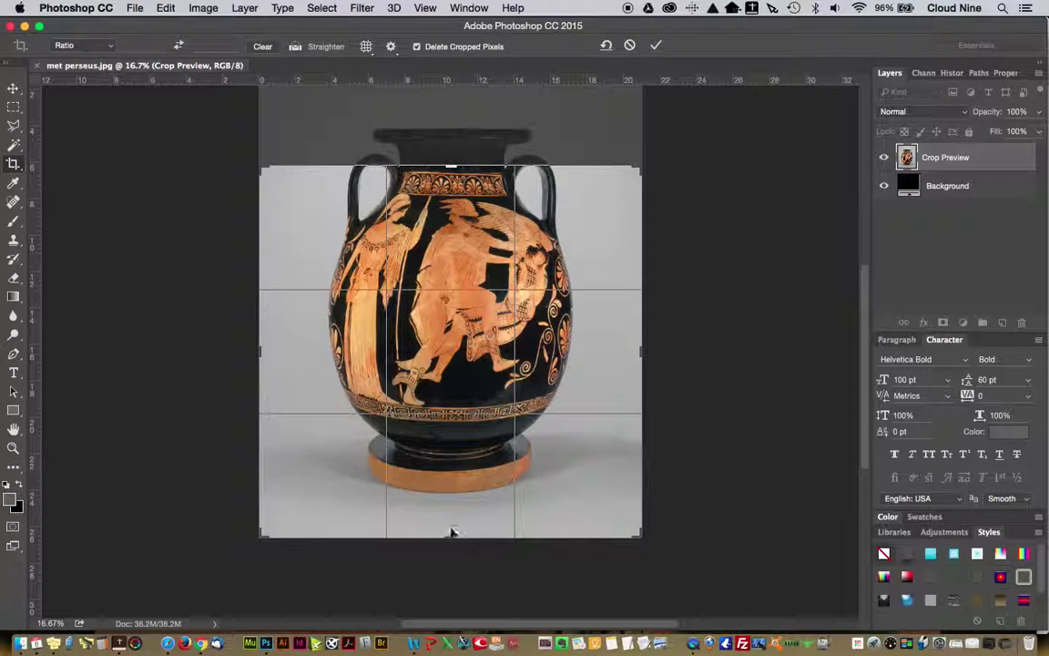
{"action": "left_click_drag", "start_coordinate": [449, 532], "coordinate": [451, 480]}
{"action": "left_click_drag", "start_coordinate": [261, 351], "coordinate": [290, 363]}
{"action": "left_click_drag", "start_coordinate": [608, 351], "coordinate": [579, 355]}
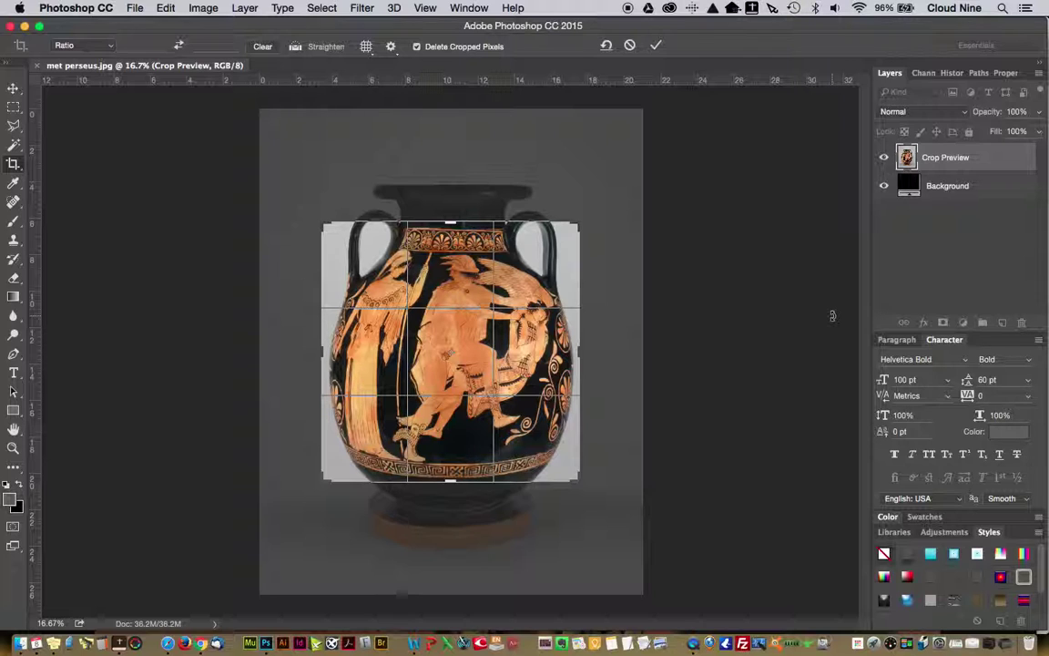
{"action": "key", "text": "Return"}
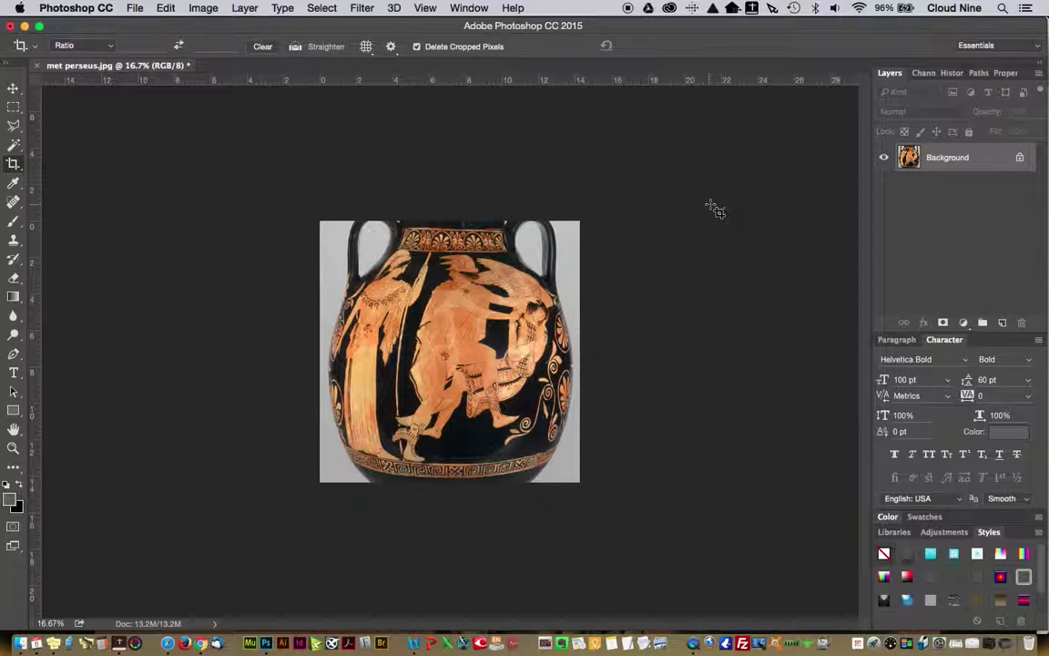
- Re-crop the image with a slight rotation and the bottom edge raised a little
{"action": "left_click", "coordinate": [694, 226]}
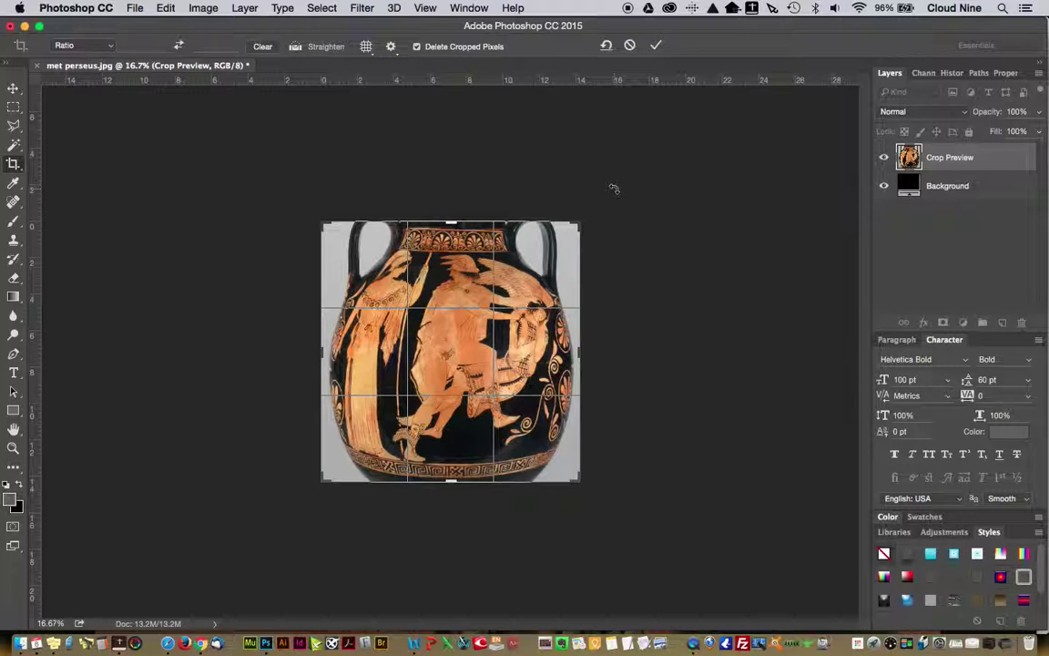
{"action": "left_click_drag", "start_coordinate": [678, 176], "coordinate": [676, 176]}
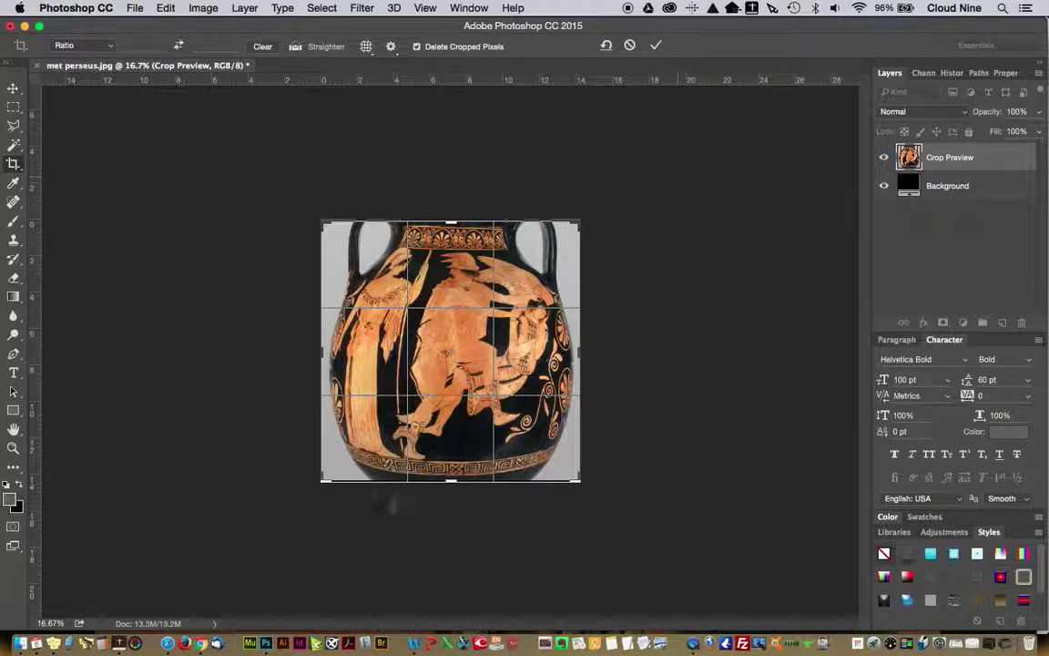
{"action": "left_click", "coordinate": [445, 480]}
{"action": "left_click_drag", "start_coordinate": [446, 480], "coordinate": [445, 477]}
{"action": "double_click", "coordinate": [428, 328]}
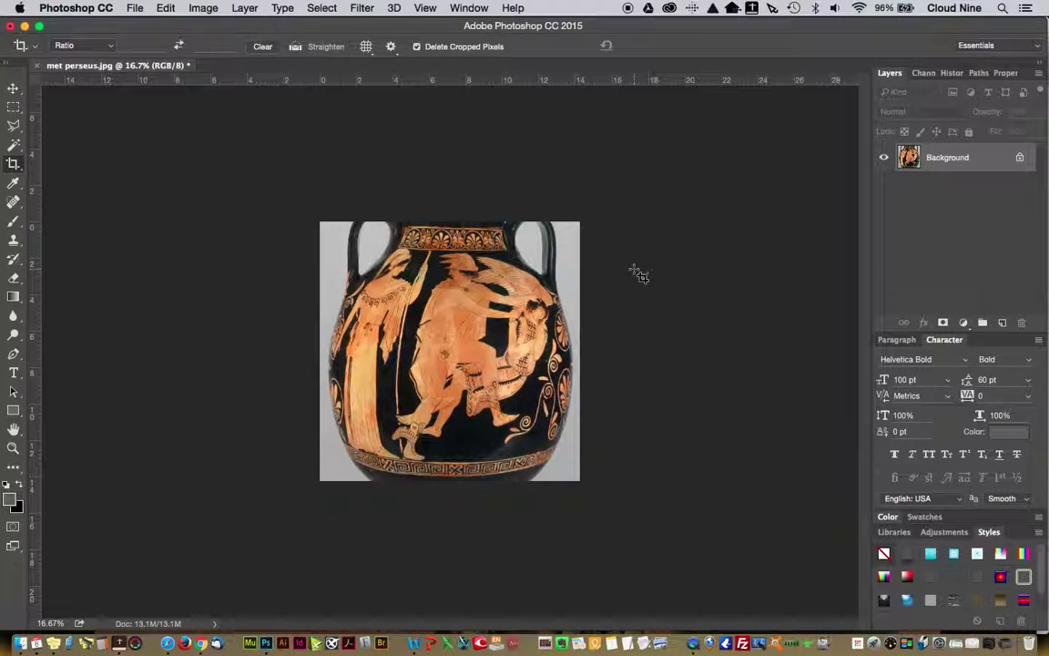
- Crop once more, nudging the bottom edge slightly to refine it
{"action": "left_click", "coordinate": [565, 289]}
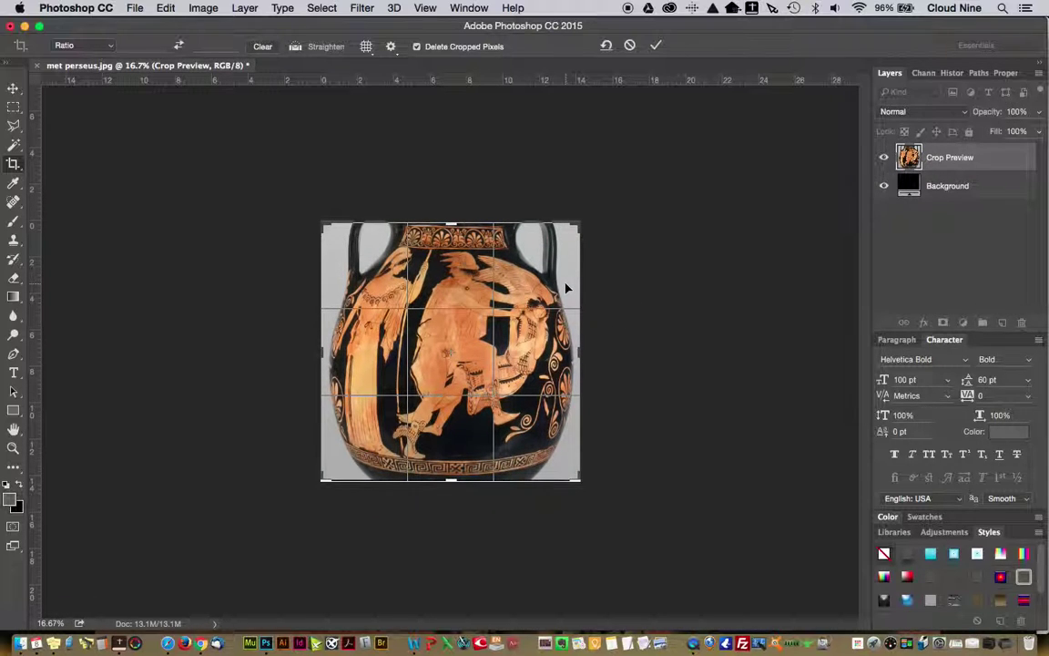
{"action": "mouse_move", "coordinate": [451, 479]}
{"action": "left_mouse_down"}
{"action": "mouse_move", "coordinate": [446, 468]}
{"action": "mouse_move", "coordinate": [450, 483]}
{"action": "left_mouse_up"}
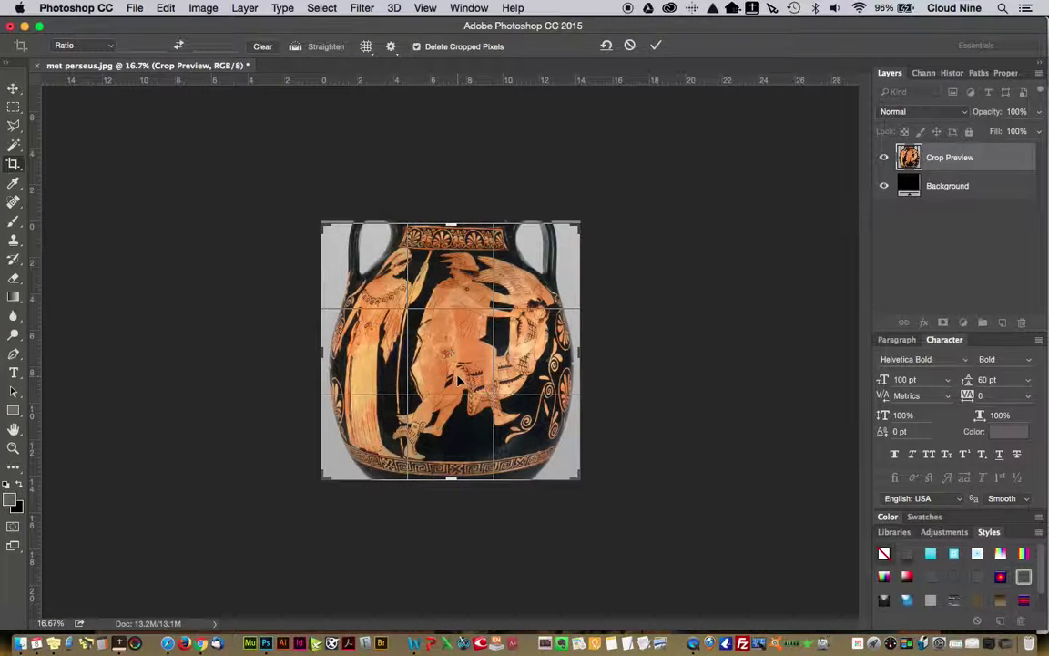
{"action": "key", "text": "Return"}
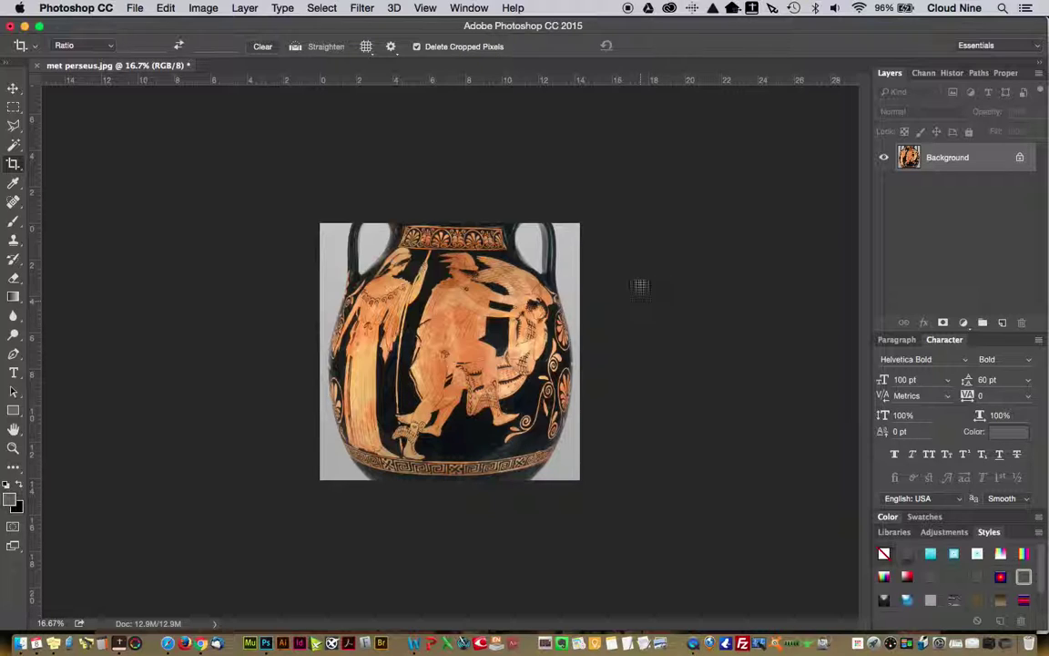
- Save a copy named met perseus_crop.jpg in IMAGES at JPEG quality 12
{"action": "left_click", "coordinate": [135, 8]}
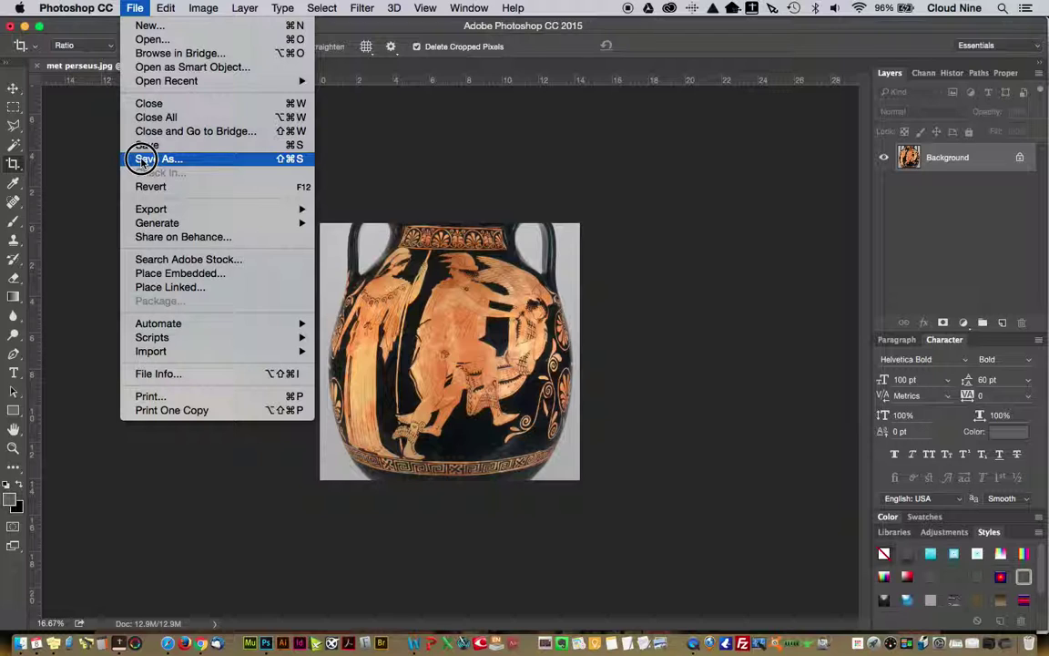
{"action": "left_click", "coordinate": [141, 160]}
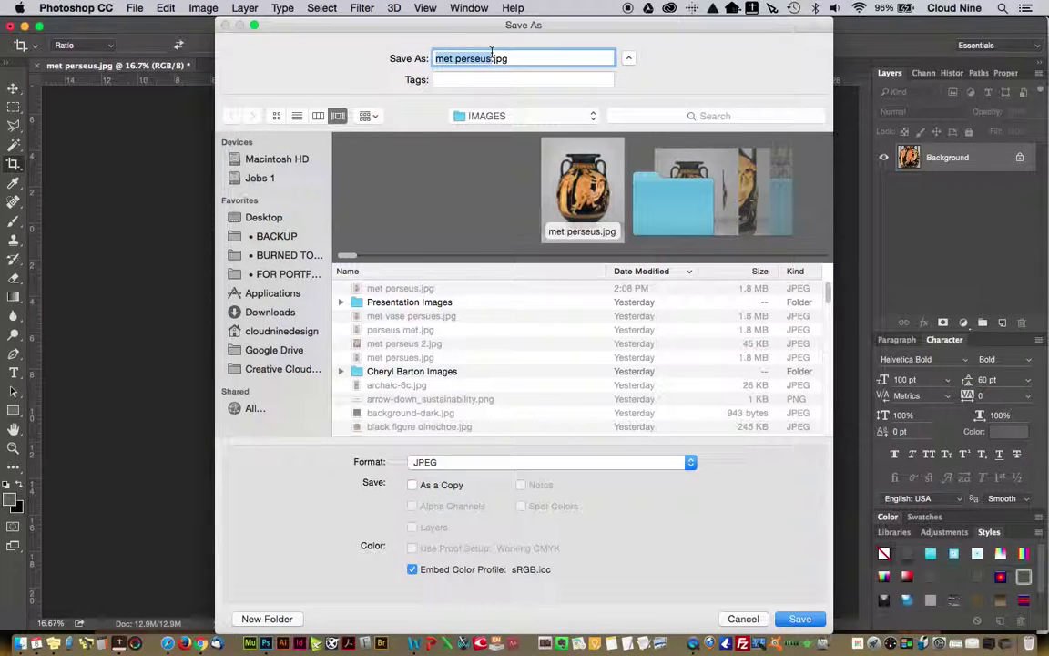
{"action": "left_click", "coordinate": [491, 58]}
{"action": "type", "text": "_crop"}
{"action": "left_click", "coordinate": [794, 617]}
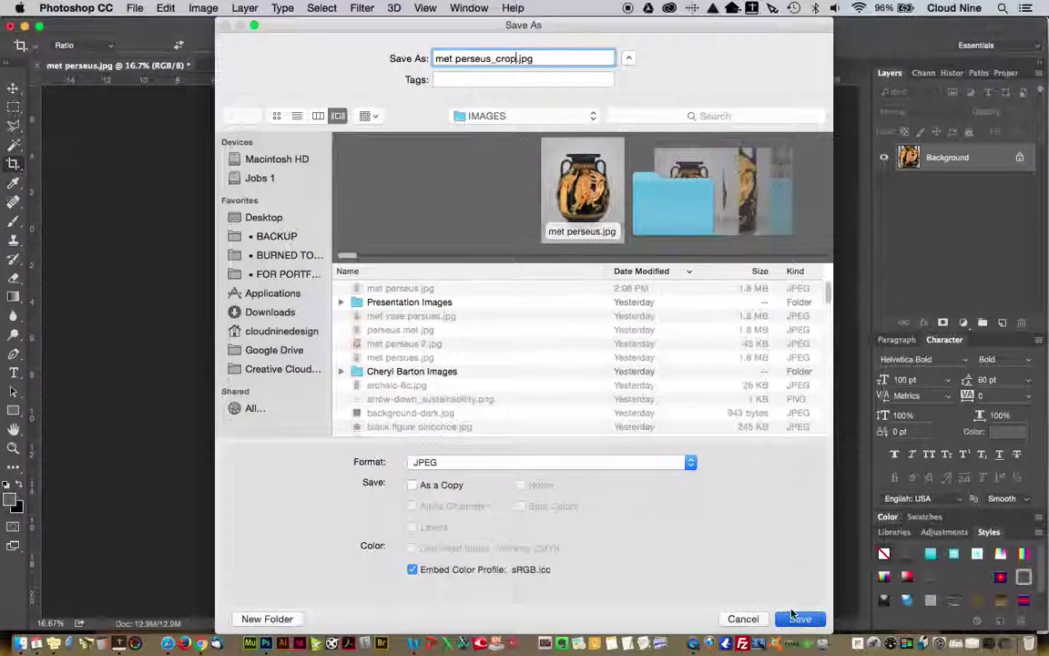
{"action": "left_click", "coordinate": [607, 215]}
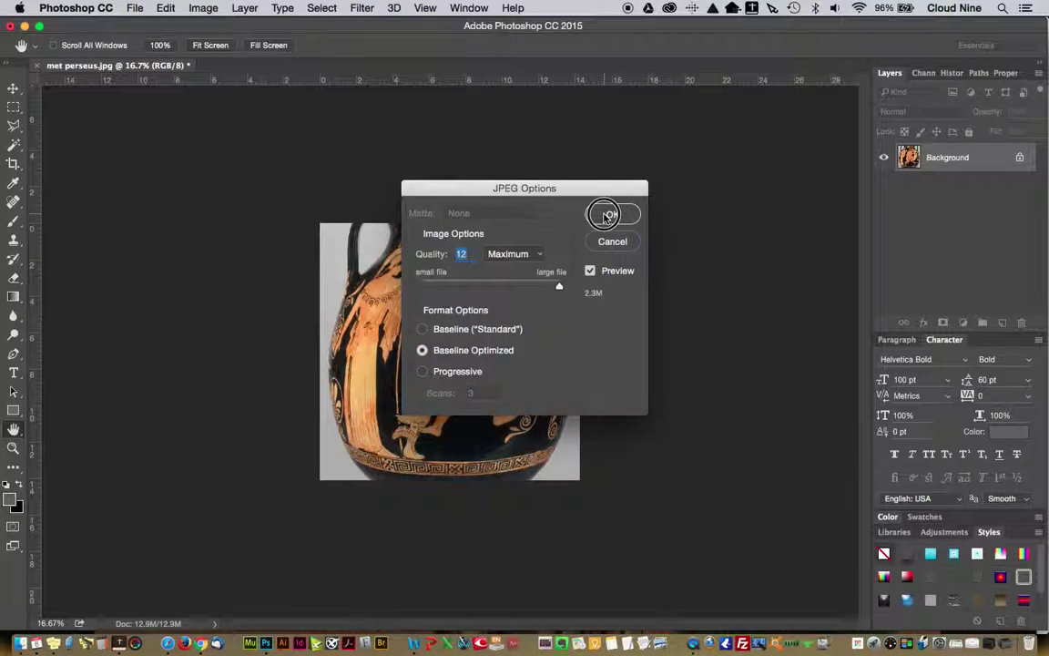
{"action": "key", "text": "c"}
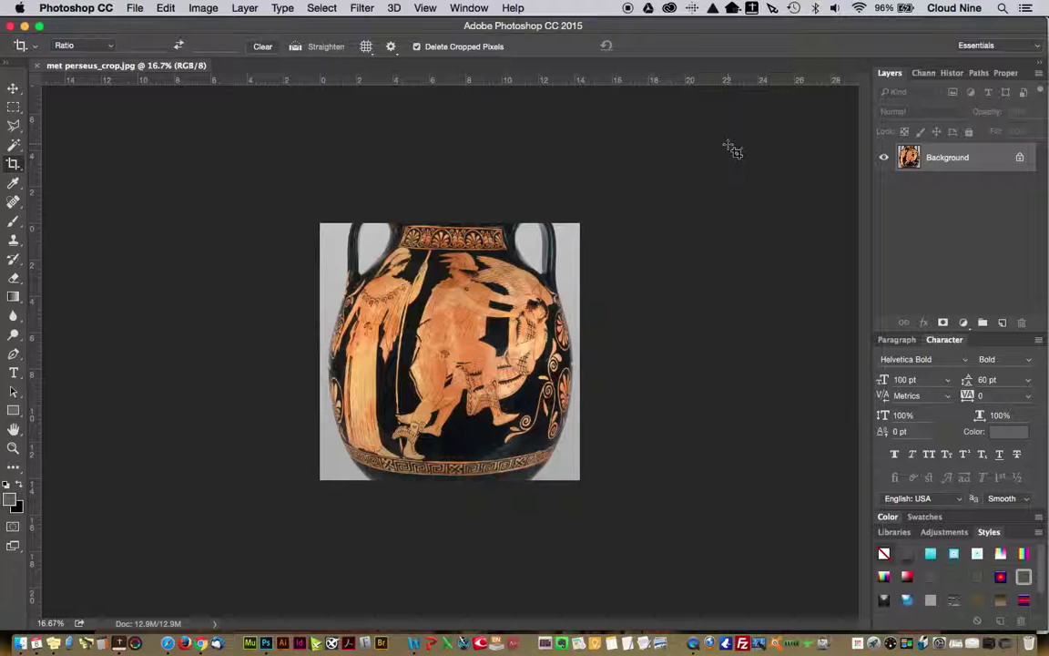
- Show the History panel and step back through both crop states to the Open state
{"action": "left_click", "coordinate": [463, 9]}
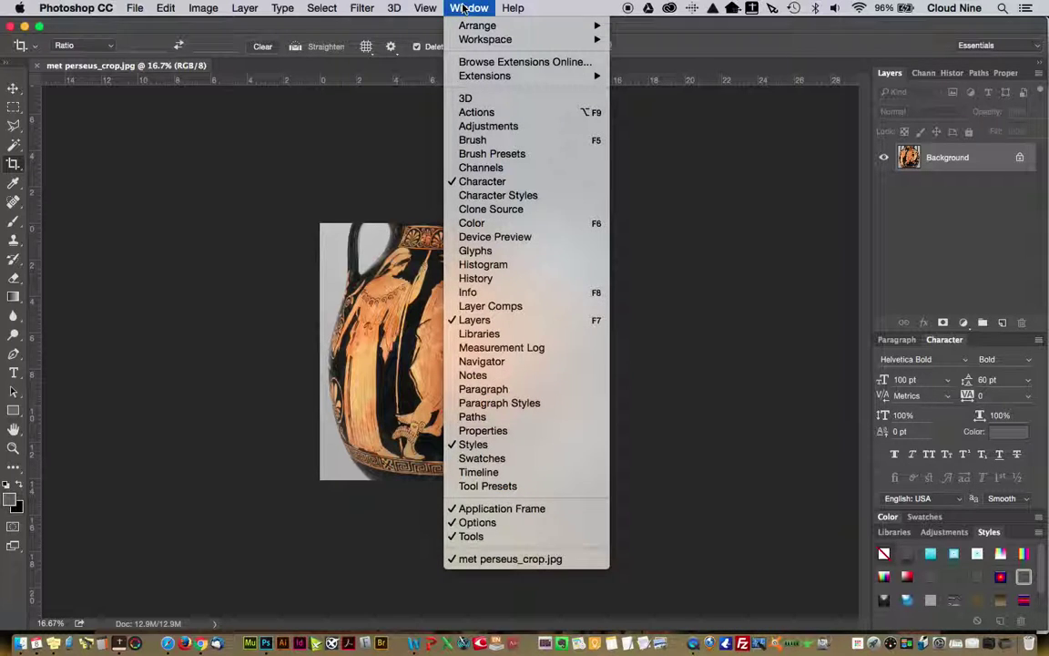
{"action": "left_click", "coordinate": [466, 281]}
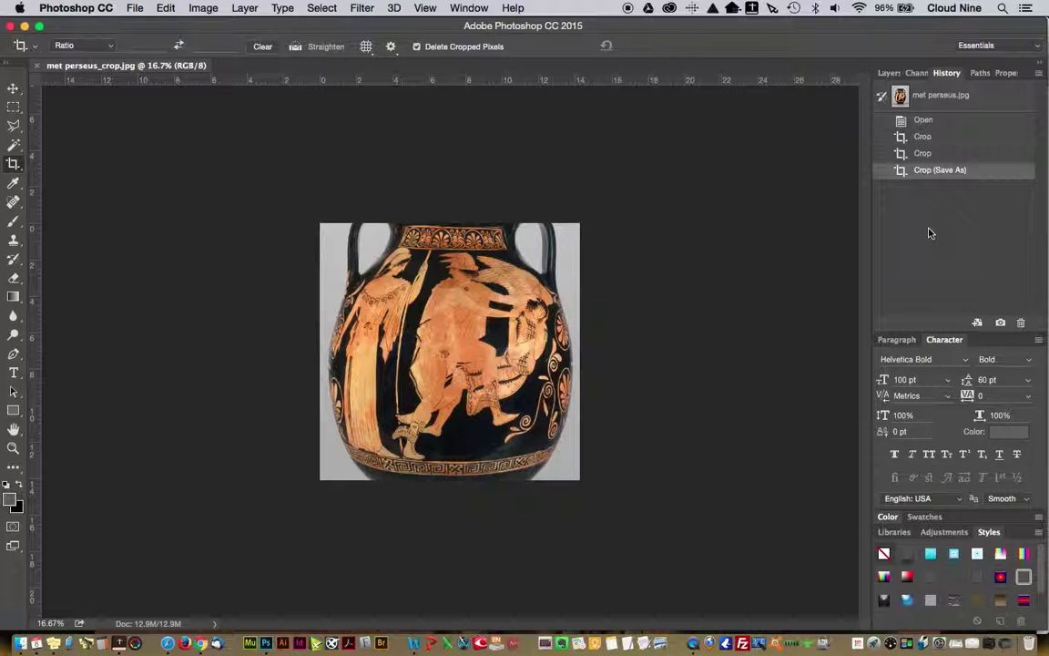
{"action": "left_click", "coordinate": [920, 154]}
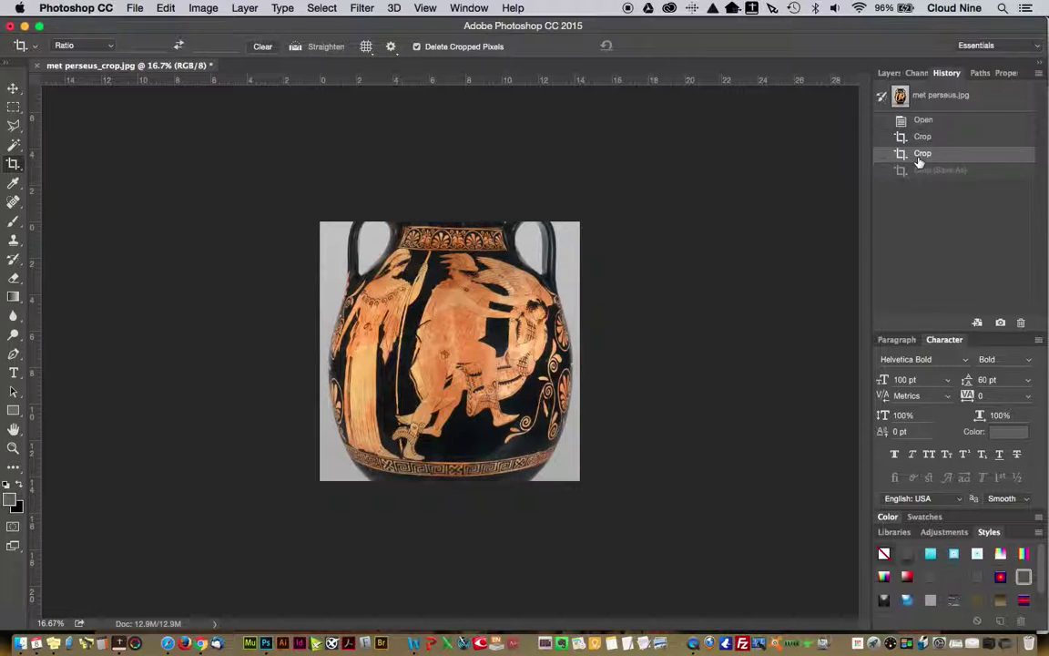
{"action": "left_click", "coordinate": [922, 137]}
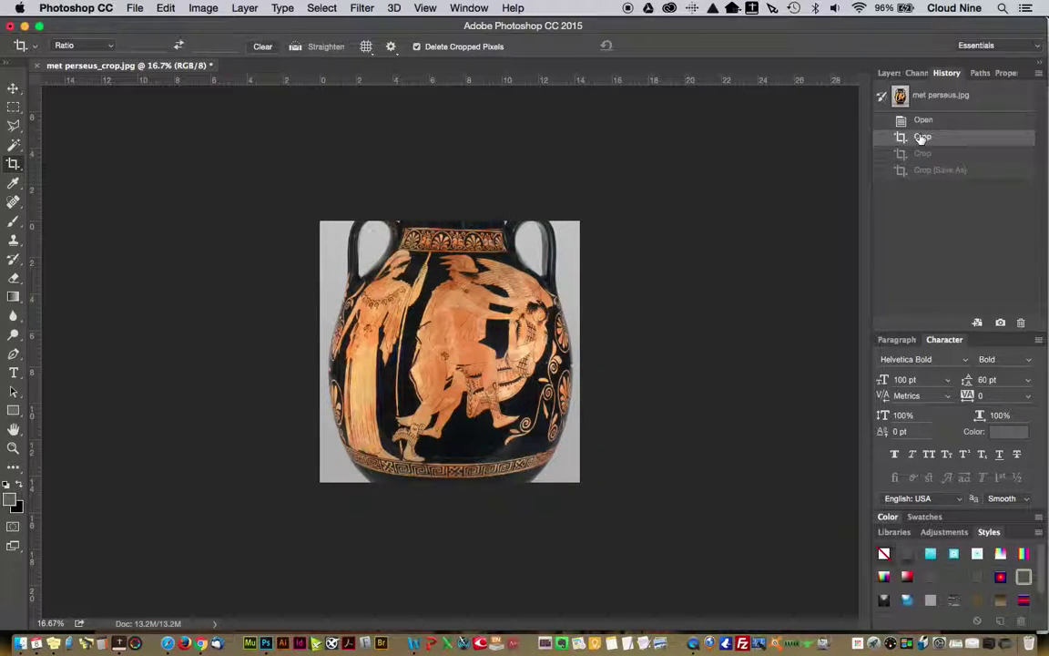
{"action": "left_click", "coordinate": [922, 121]}
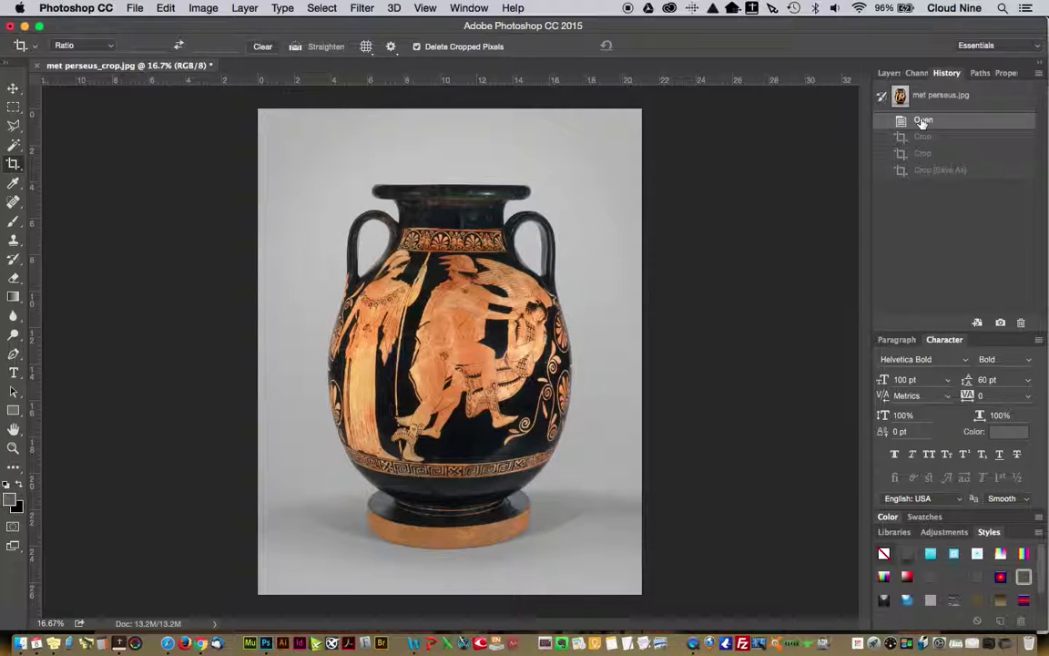